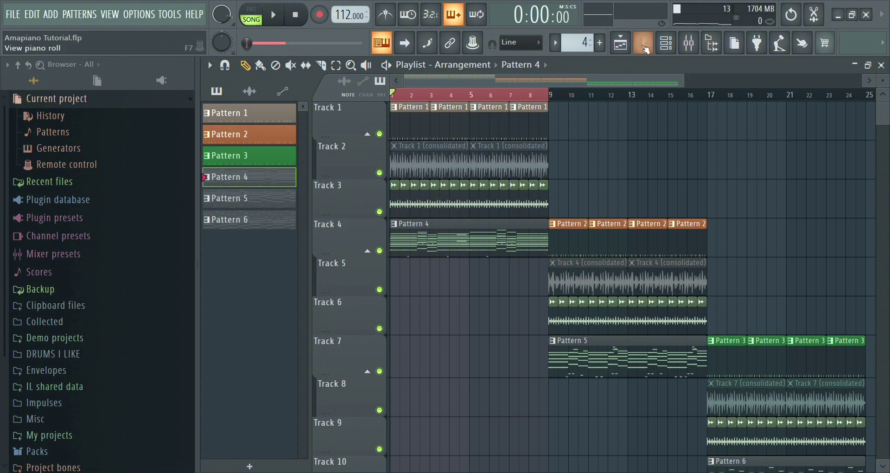
- Open Pattern 4's Lounge Lizard EP-4_2 chords in the piano roll and play them through
left_click(667, 44)
left_click(389, 234)
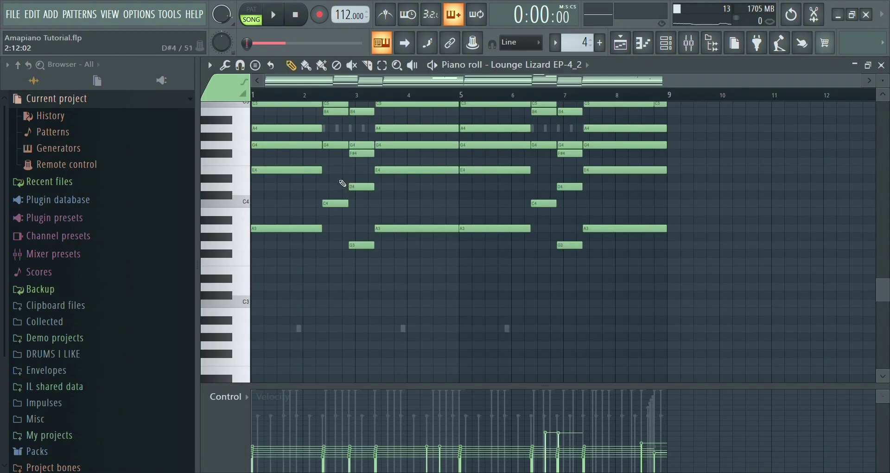
scroll(343, 184, "up", 3)
key("space")
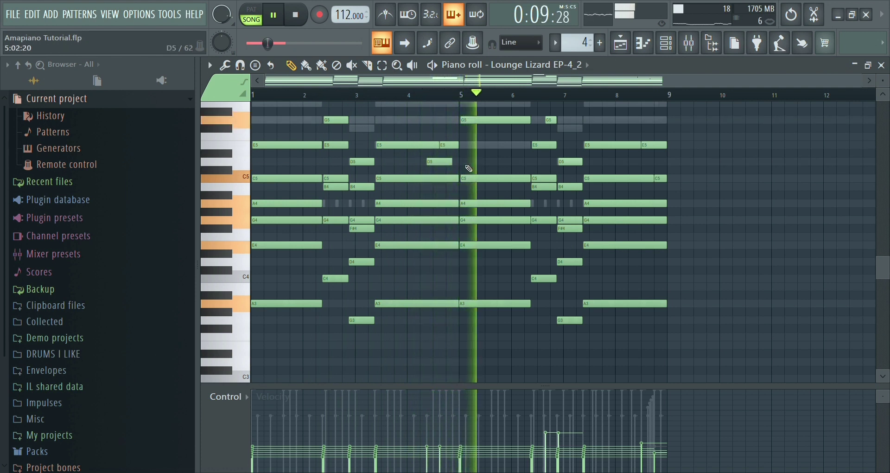
scroll(502, 167, "up", 2)
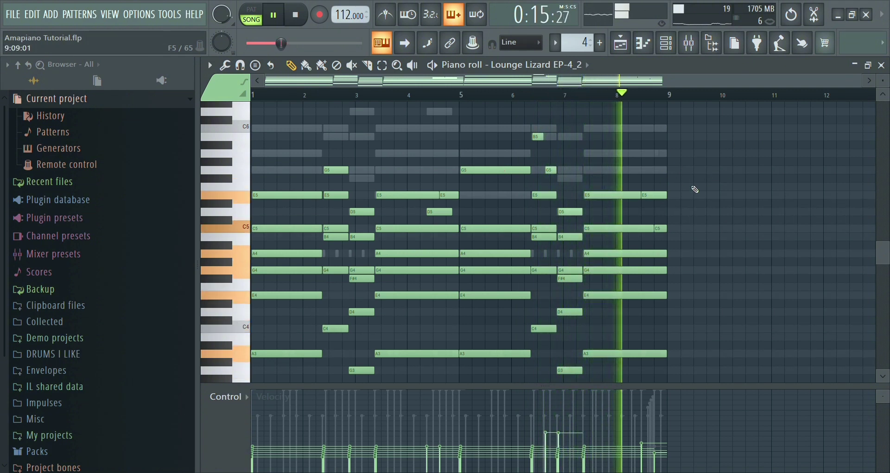
key("space")
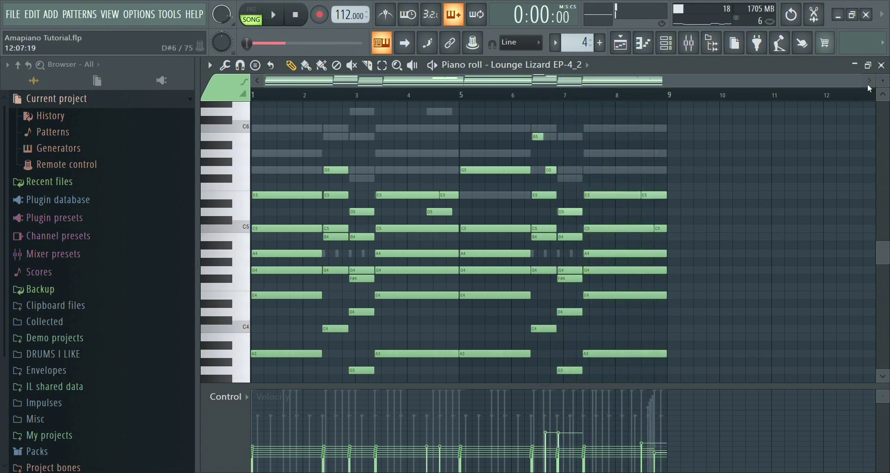
left_click(882, 65)
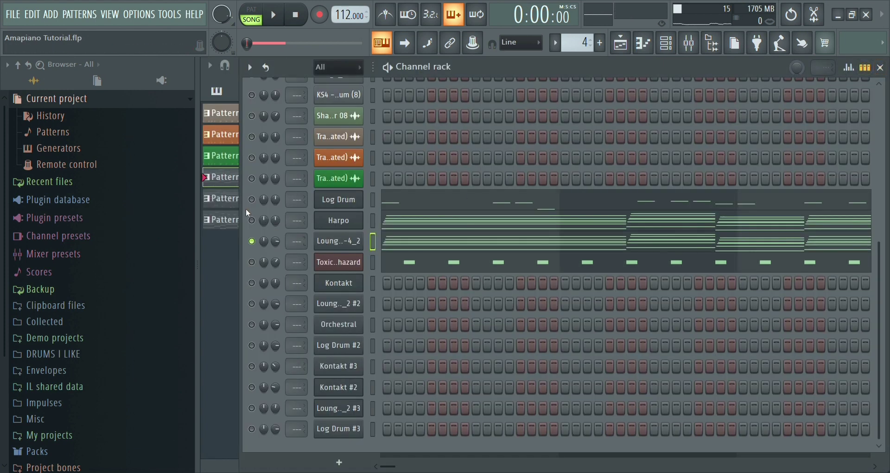
- Open Pattern 4's Log Drum notes in the piano roll, examine their rhythm and play the part through
left_click(251, 221)
left_click(387, 211)
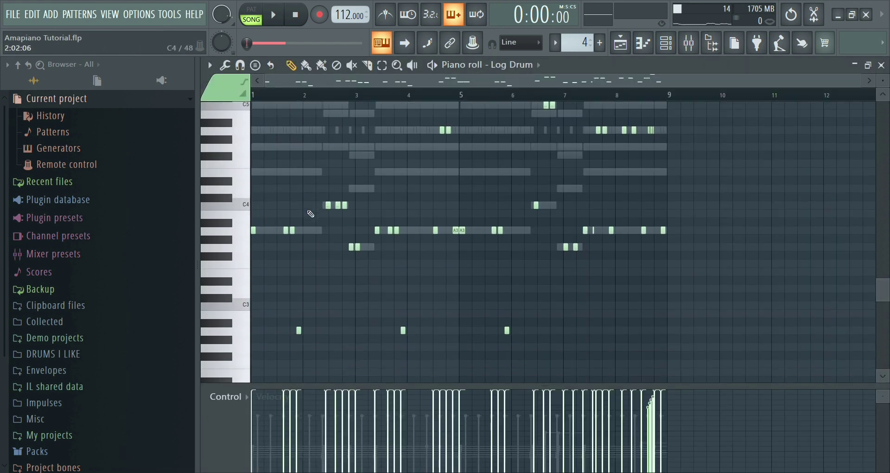
scroll(278, 97, "up", 4)
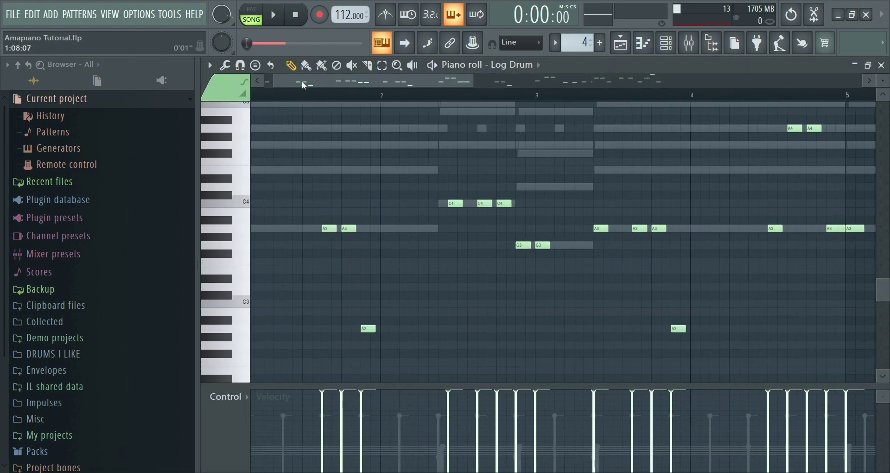
scroll(283, 97, "down", 4)
key("space")
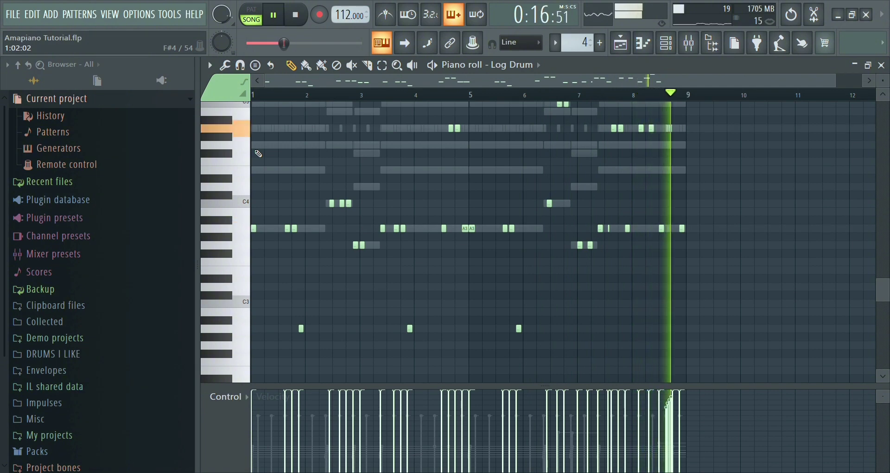
key("space")
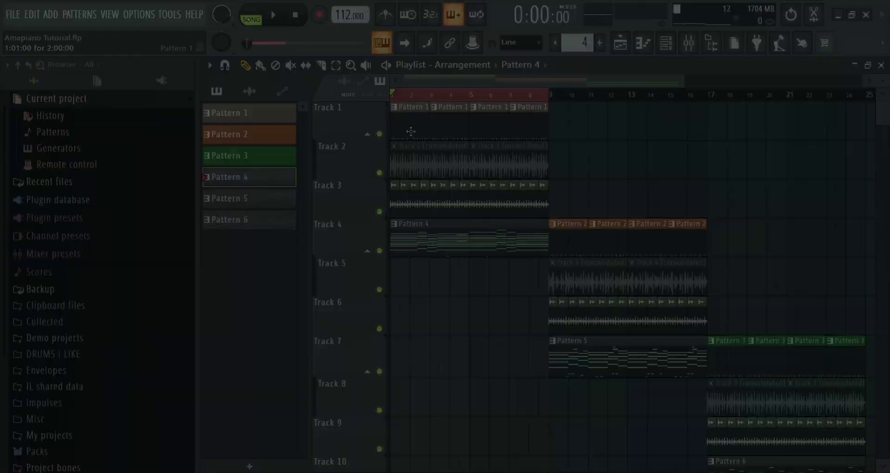
- Play the first eight bars of the arrangement and review the channels used in Pattern 4
key("space")
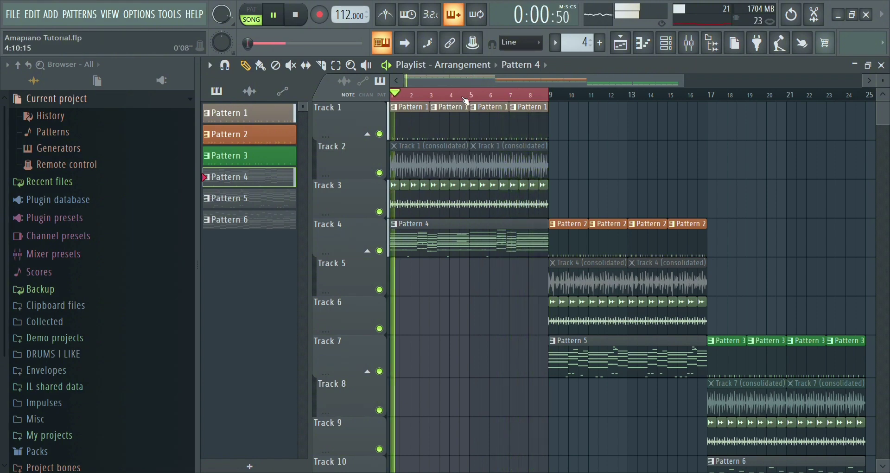
key("space")
key("F6")
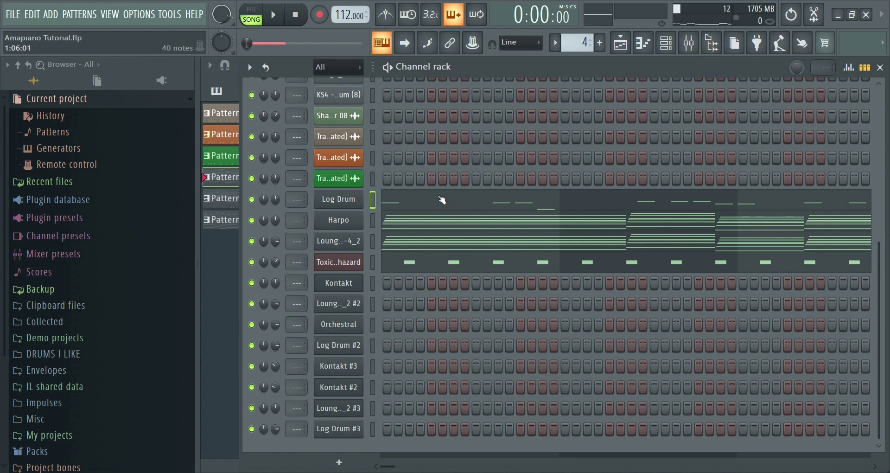
scroll(421, 197, "up", 3)
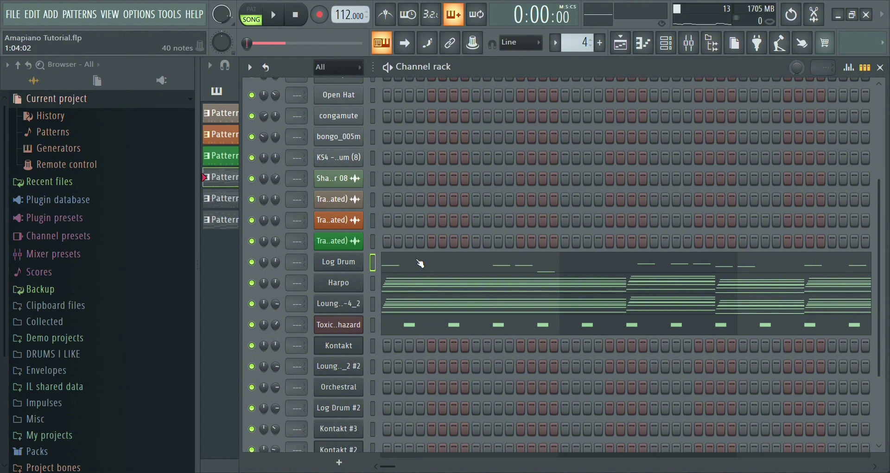
key("F5")
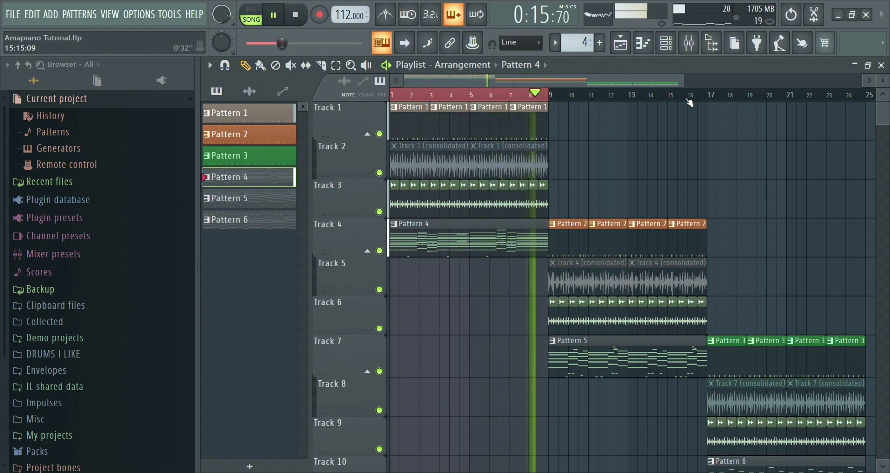
key("space")
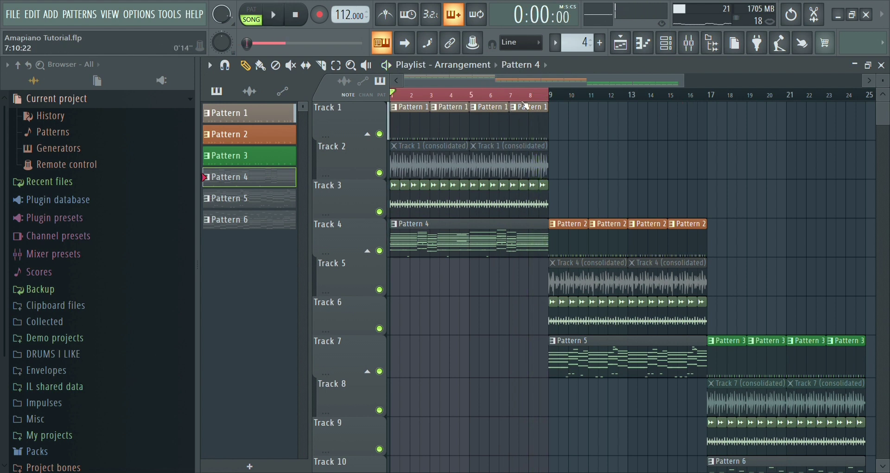
- Set the playlist's playback selection to bars 9–16 and show the channels of Pattern 5
left_click_drag(548, 101, 698, 132)
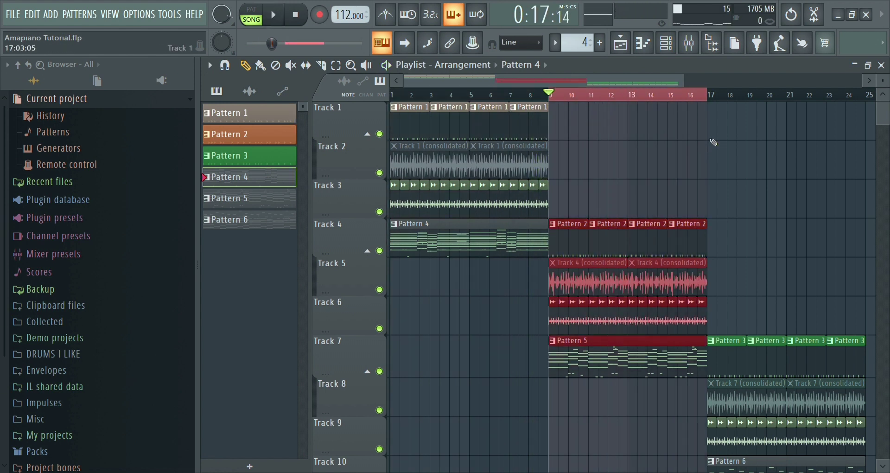
left_click(663, 234)
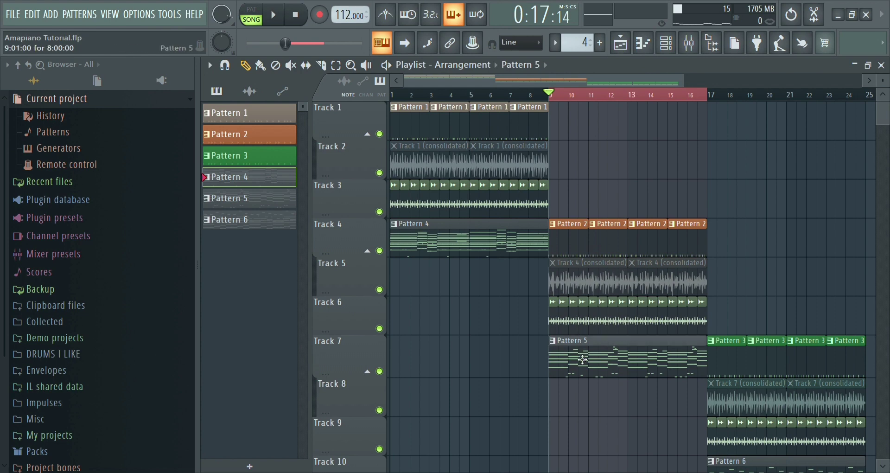
left_click(666, 42)
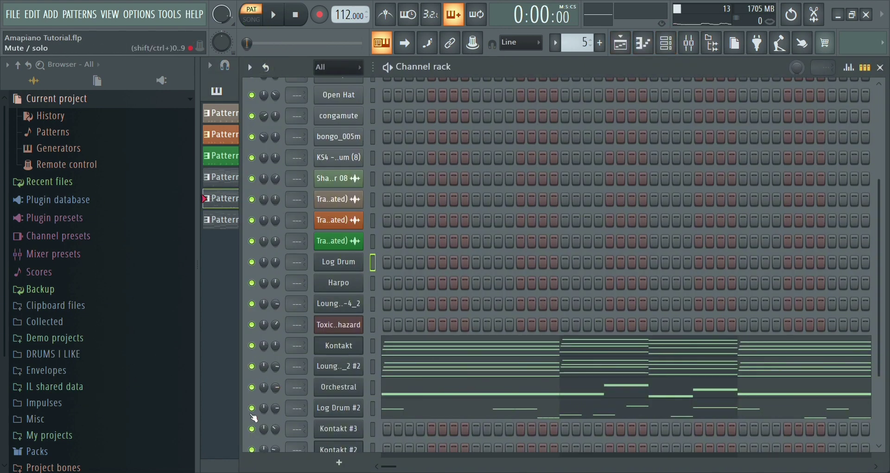
- Open Pattern 5's Lounge Lizard EP-4_2 #2 chords in the piano roll and play them through
left_click(407, 371)
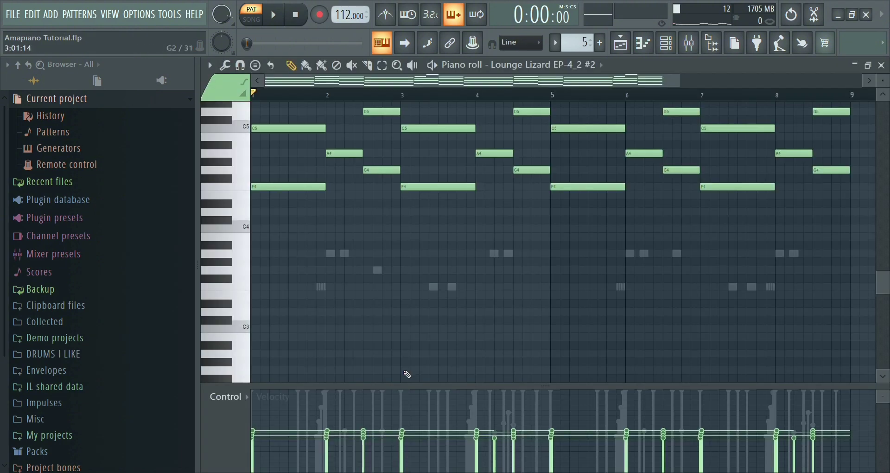
key("space")
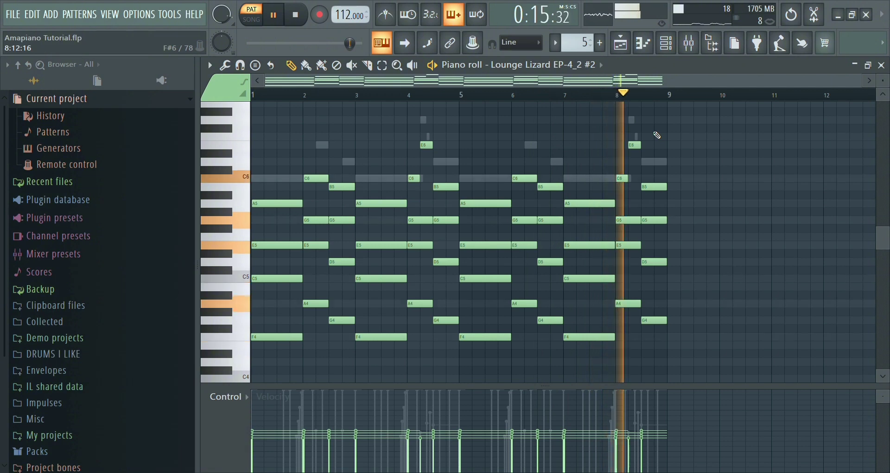
key("space")
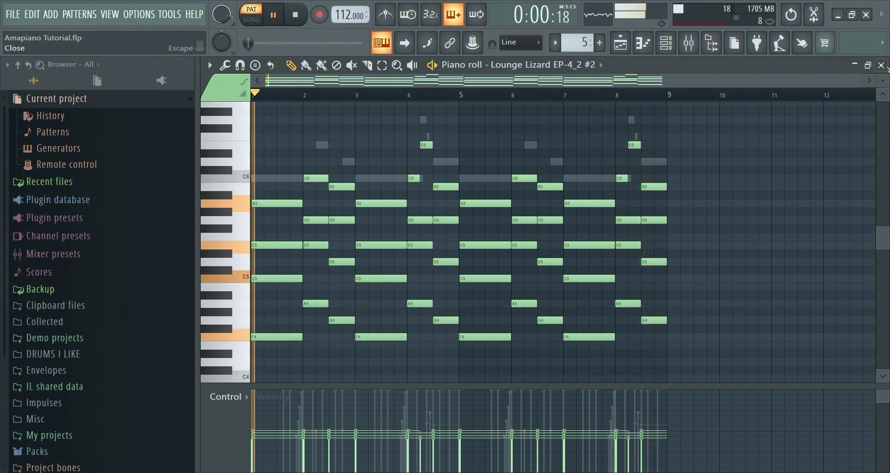
left_click(883, 66)
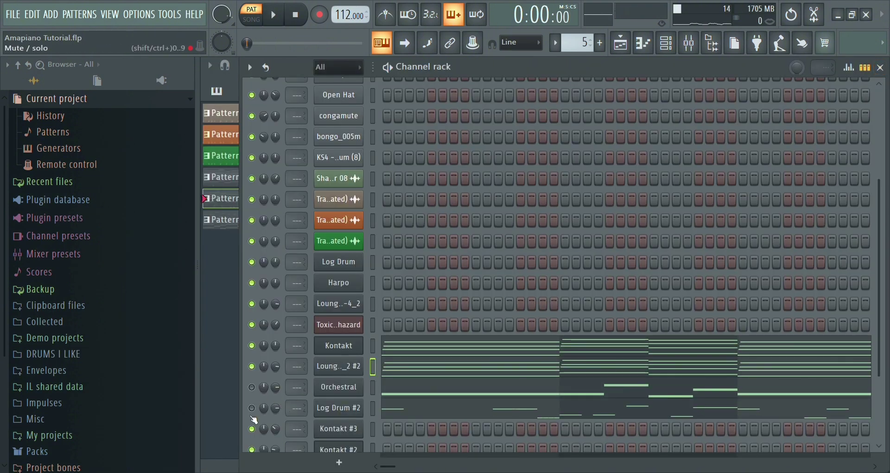
- Open Pattern 5's Log Drum #2 notes in the piano roll and play the part through
left_click(394, 409)
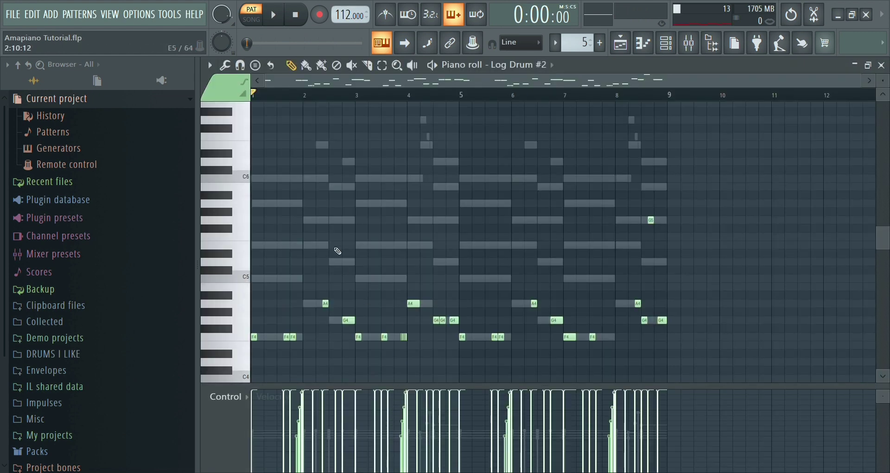
scroll(337, 251, "down", 5)
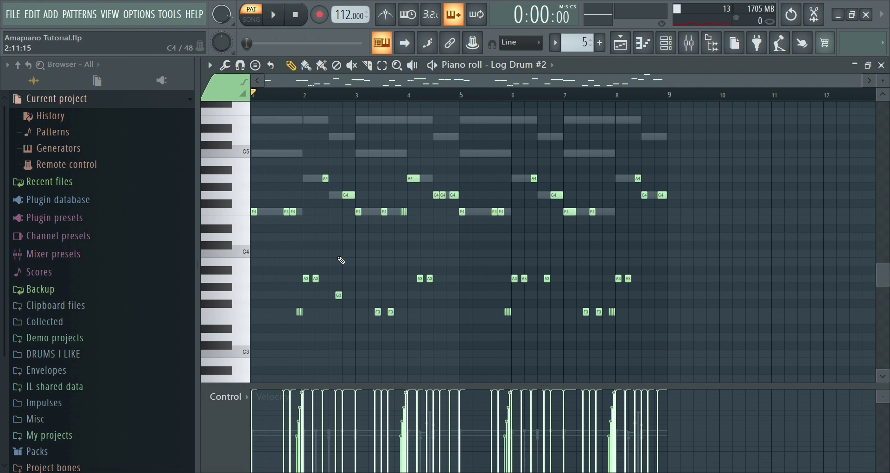
key("space")
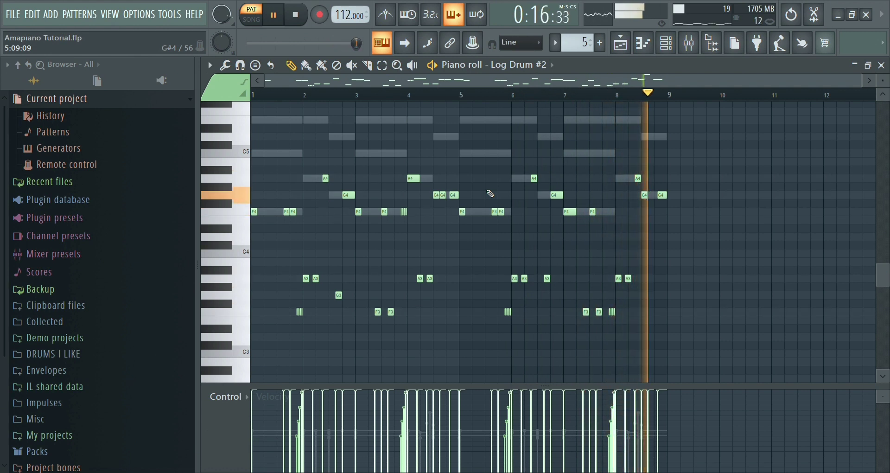
key("space")
left_click(883, 65)
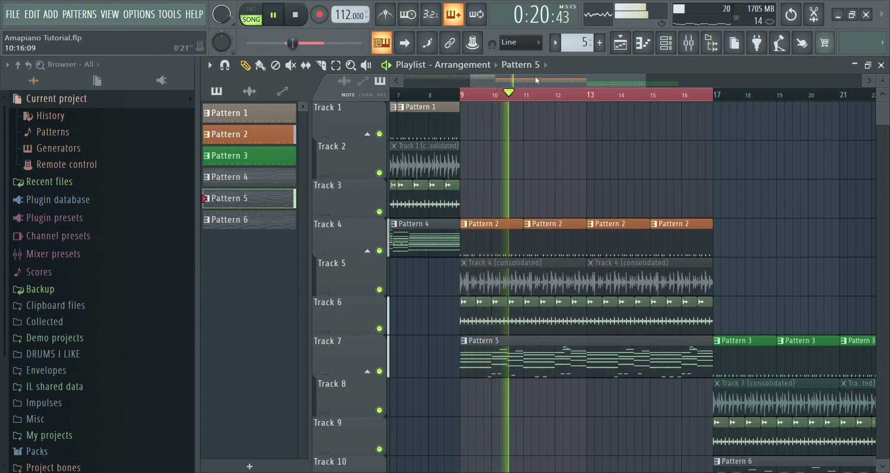
- Play bars 9–16 of the arrangement to hear Patterns 2 and 5 together, stopping playback at the end
left_click_drag(535, 77, 545, 79)
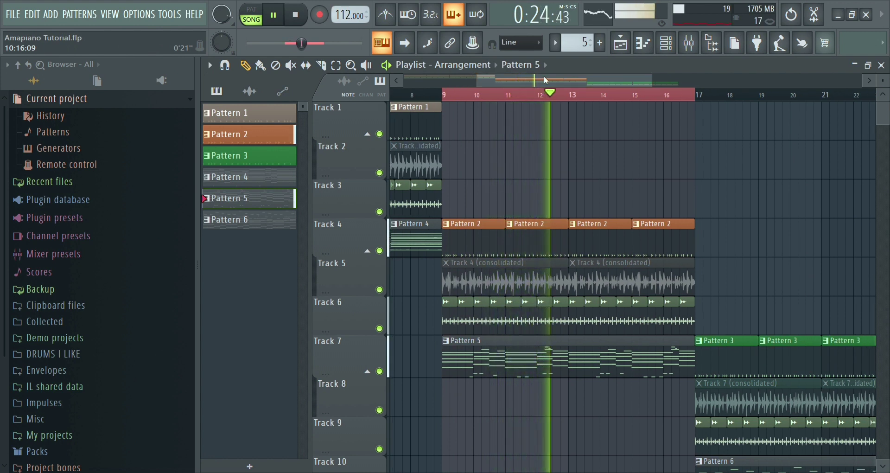
left_click_drag(579, 82, 586, 83)
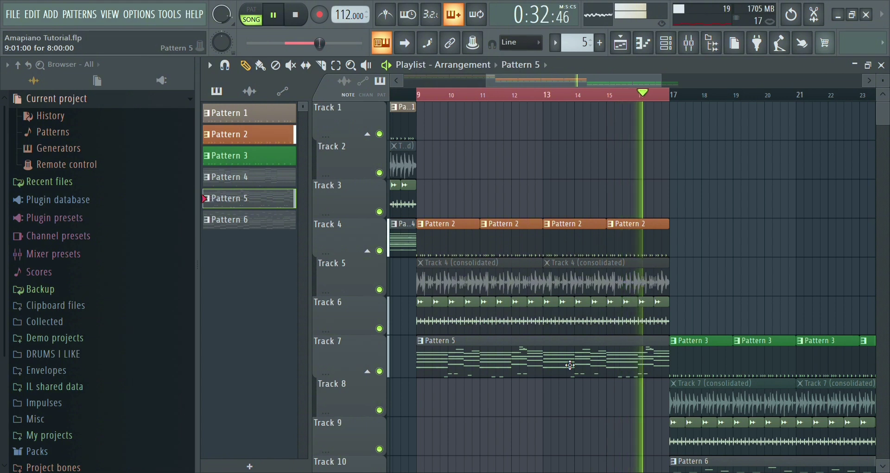
key("space")
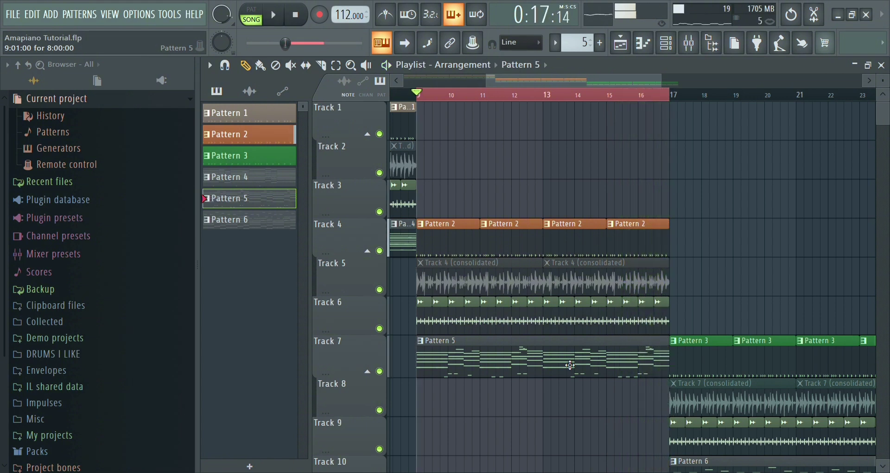
- Move the playback position to the third section at bar 17 and show the channels of Pattern 6
left_click(512, 229)
left_click_drag(492, 82, 568, 86)
scroll(574, 179, "down", 2)
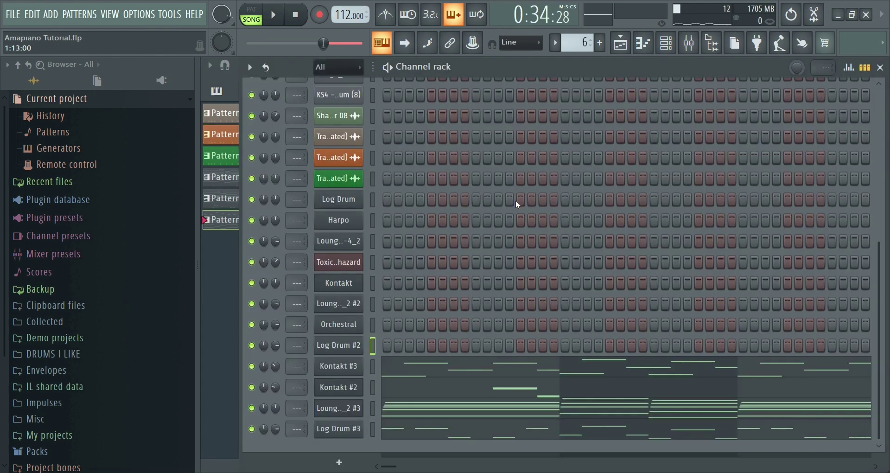
- Open Pattern 6's Log Drum #3 notes in the piano roll and examine their placement
left_click(427, 430)
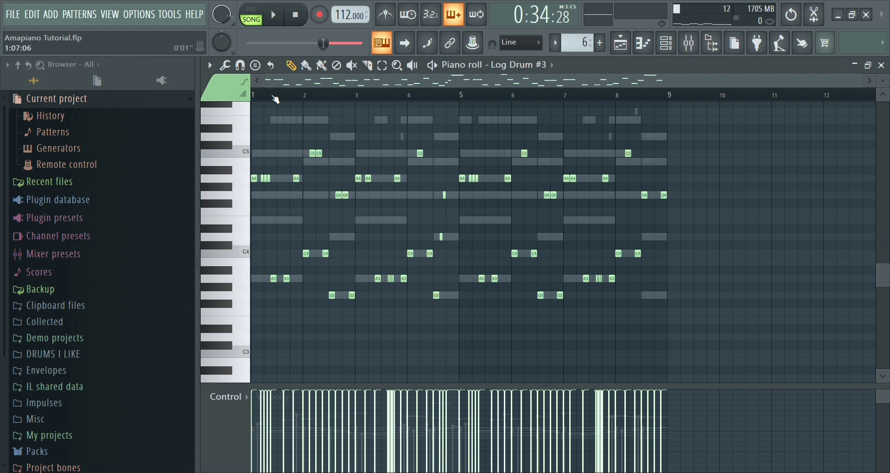
scroll(276, 99, "up", 4)
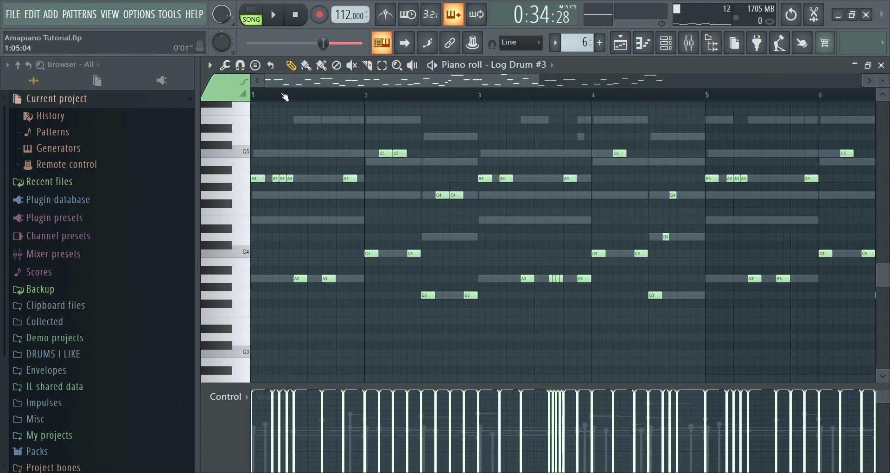
scroll(284, 97, "down", 1)
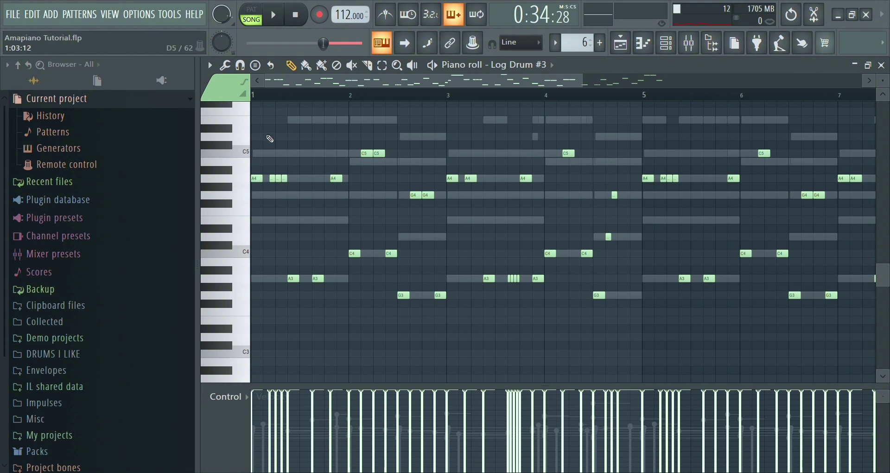
- Play Pattern 6 alone while viewing the Lounge Lizard EP-4_2 #3 chords in the piano roll, stopping and closing it at the end
key("space")
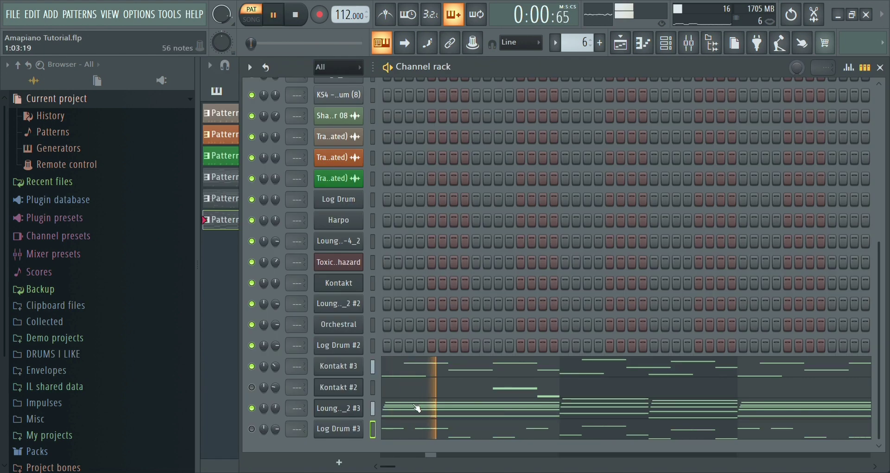
left_click(418, 409)
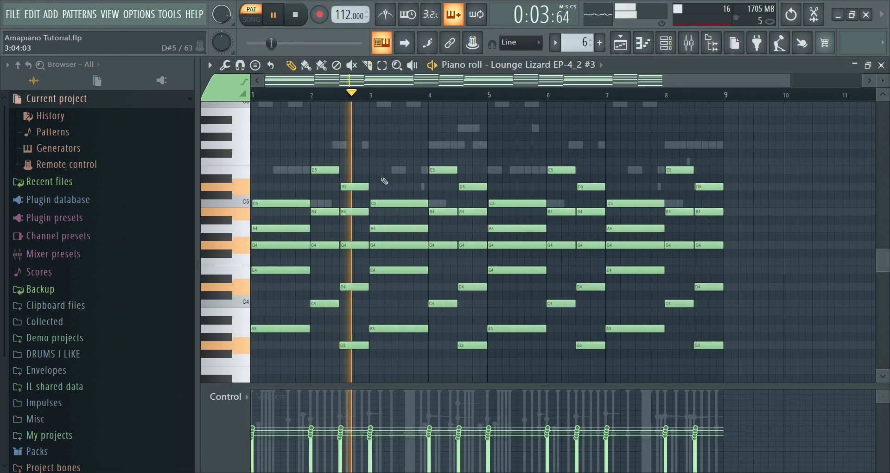
scroll(395, 181, "up", 2)
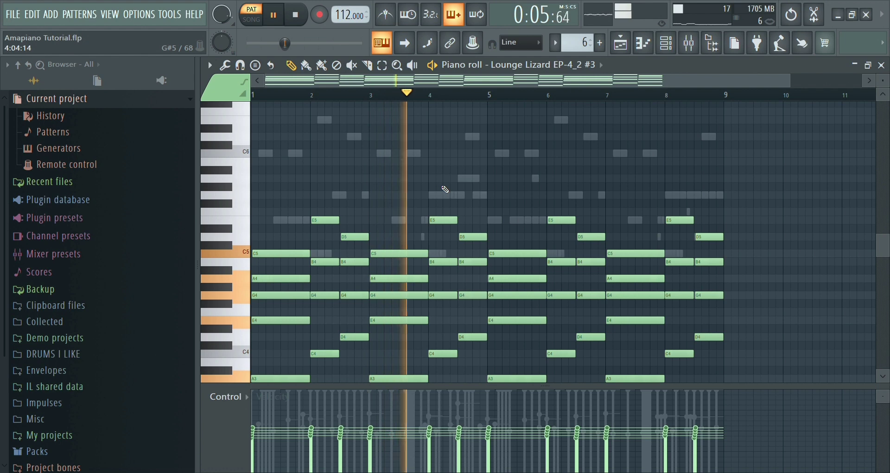
scroll(444, 189, "down", 2)
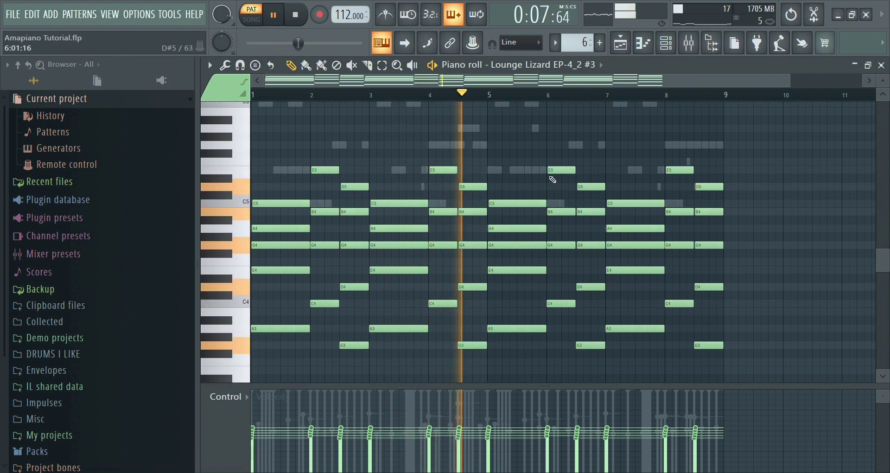
key("space")
left_click(885, 69)
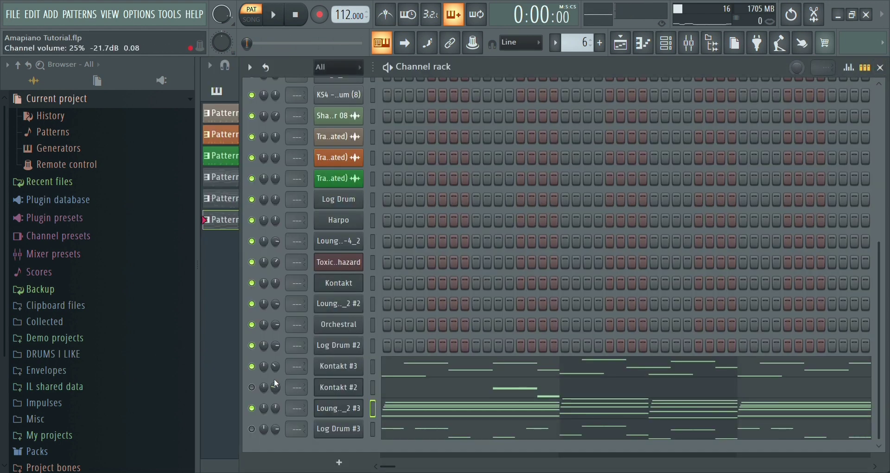
- Play Pattern 6 with Kontakt #2 unmuted while viewing that channel's notes in the piano roll
left_click(398, 390)
key("space")
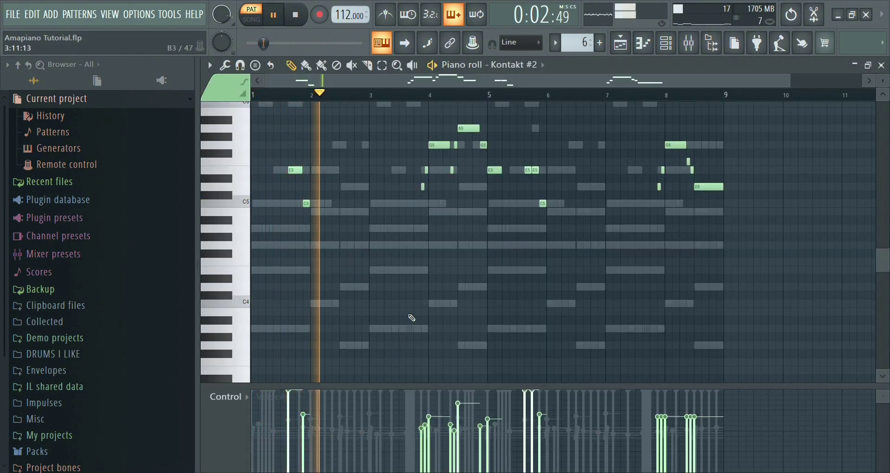
scroll(411, 318, "up", 1)
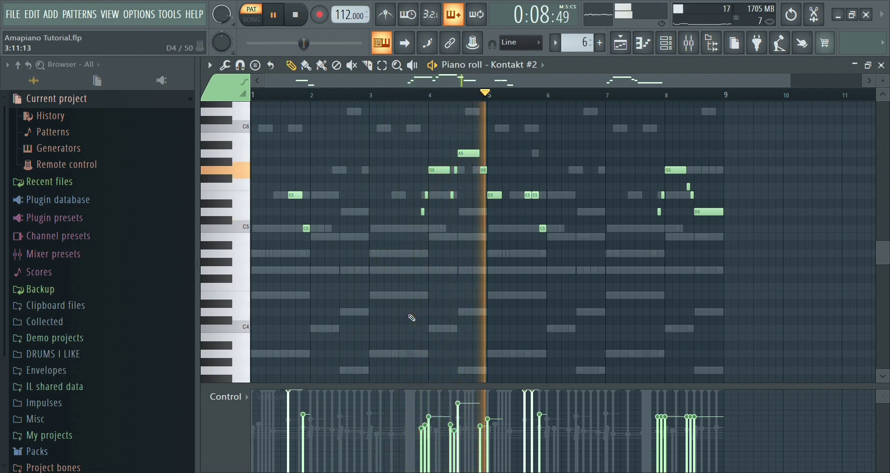
- Return to the channel rack and play Pattern 6 with Log Drum #3 unmuted while viewing its notes, stopping playback at the end
key("F6")
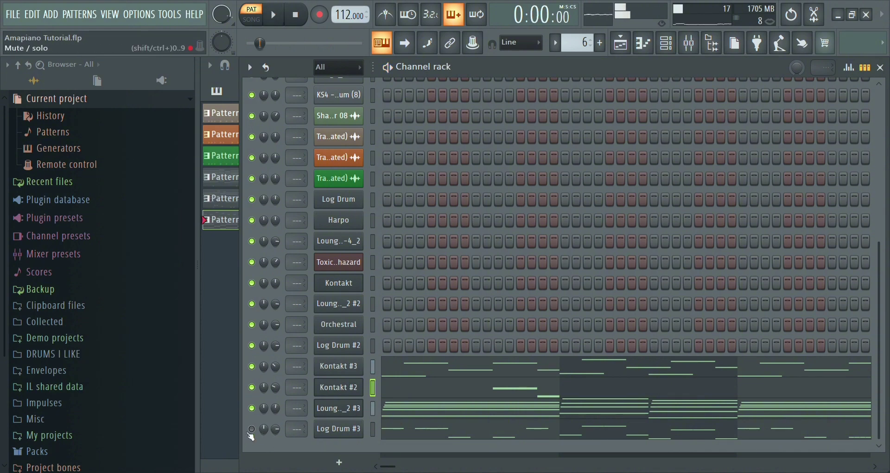
left_click(364, 430)
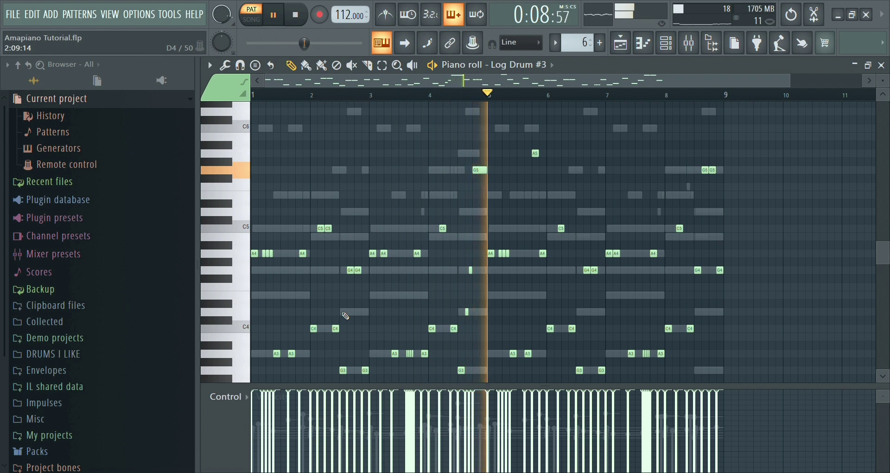
key("space")
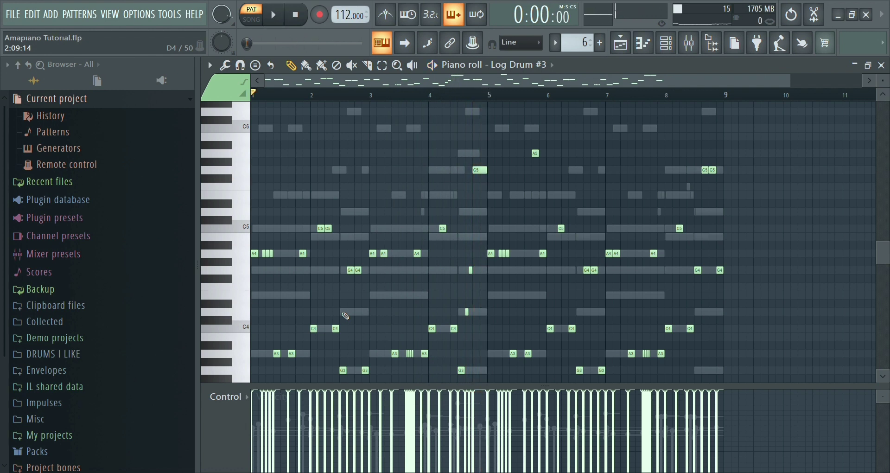